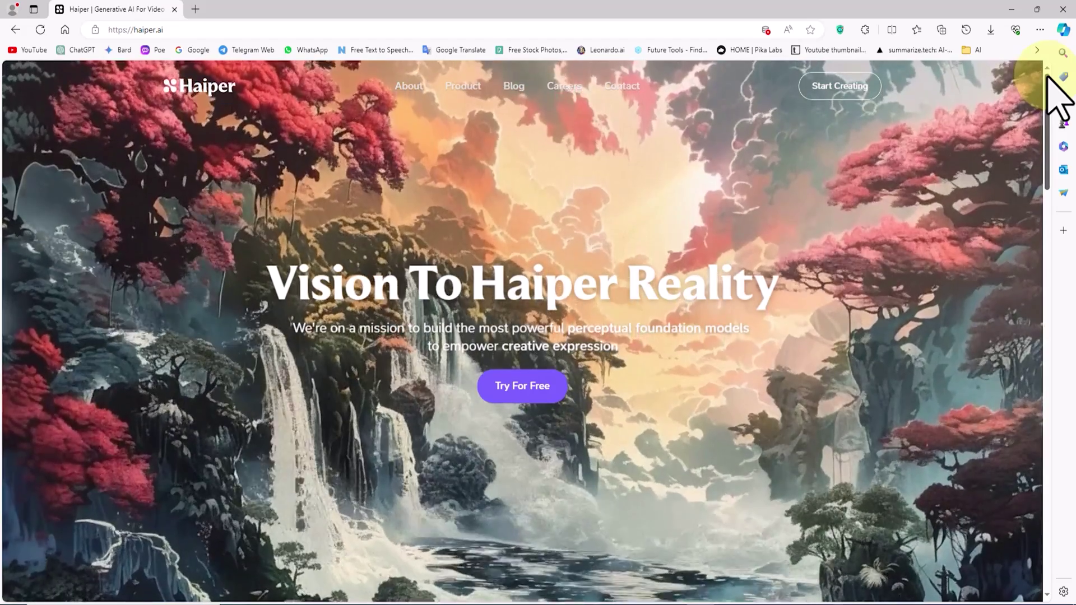
Step: Scroll the Haiper landing page and choose Start Creating to enter the app
{"action": "left_click_drag", "start_coordinate": [1048, 78], "coordinate": [1040, 109]}
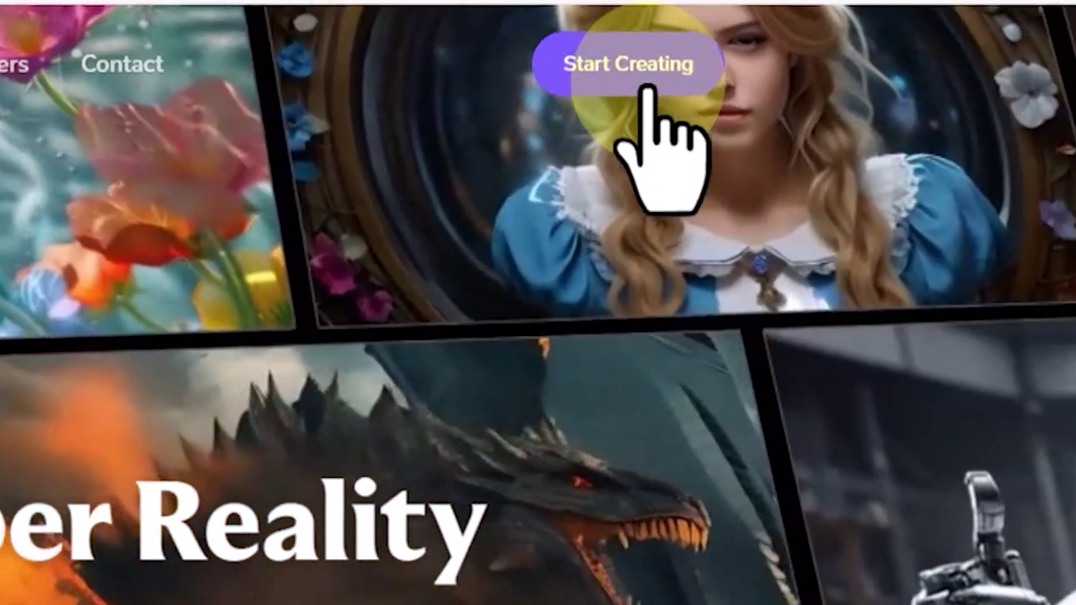
{"action": "left_click", "coordinate": [698, 84]}
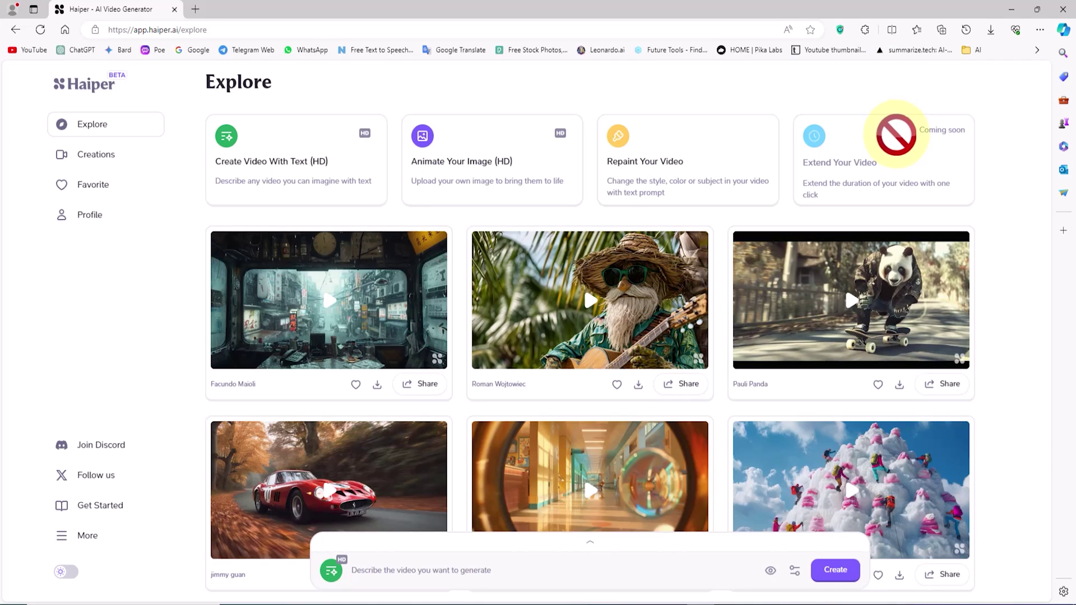
{"action": "scroll", "coordinate": [974, 136], "scroll_direction": "down", "scroll_amount": 3}
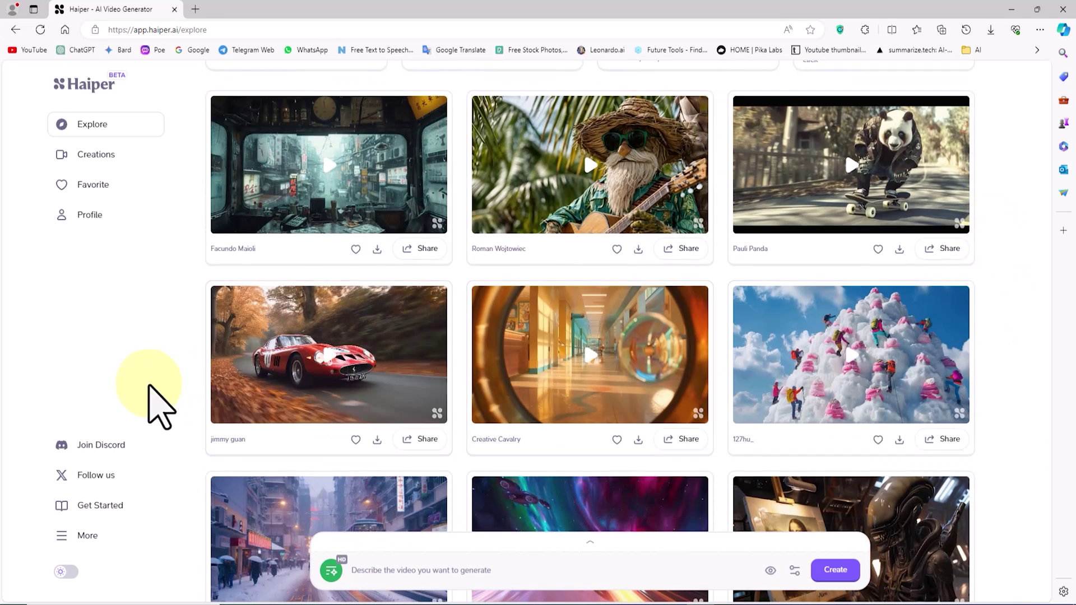
{"action": "left_click", "coordinate": [377, 337]}
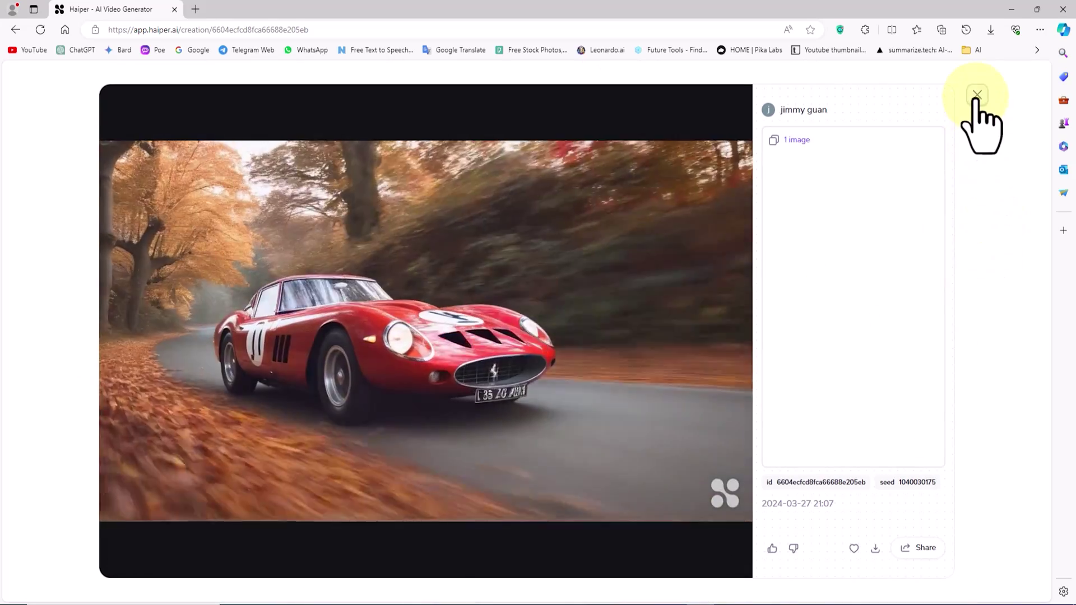
{"action": "left_click", "coordinate": [977, 95]}
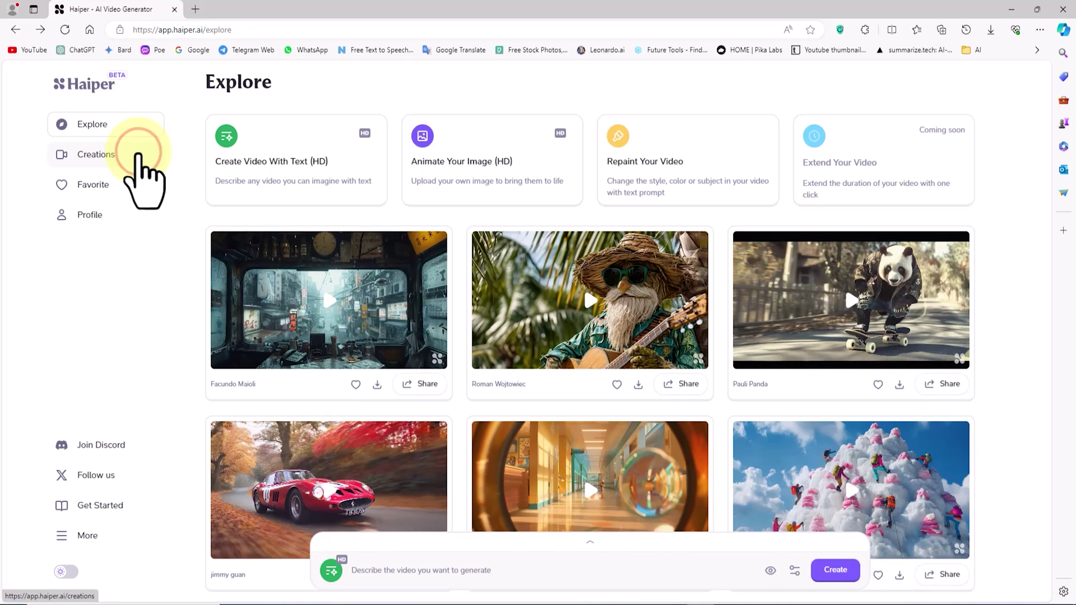
{"action": "left_click", "coordinate": [137, 156]}
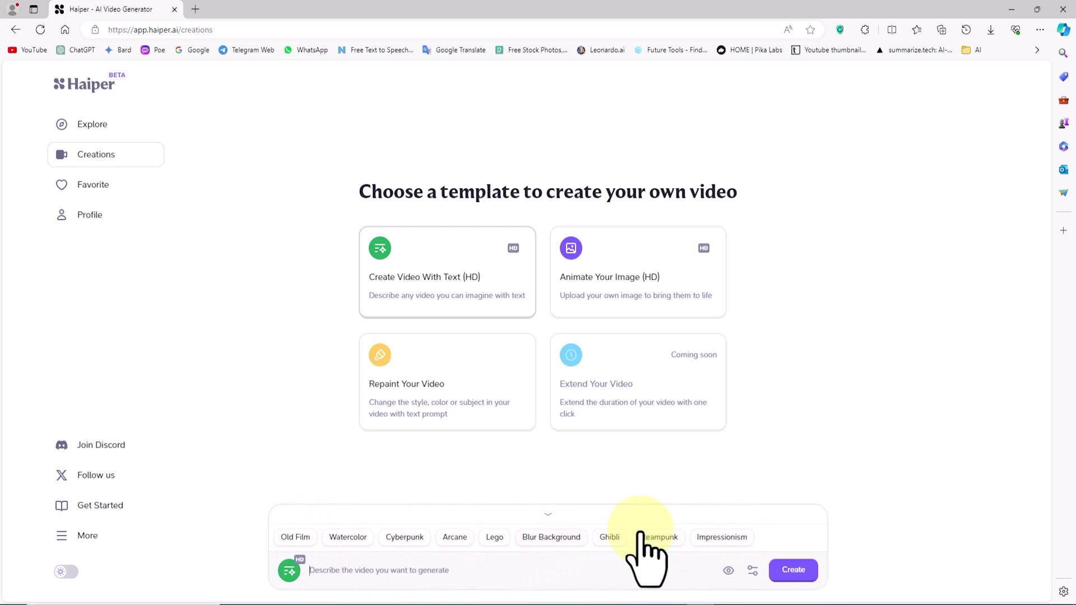
Step: Paste the blonde-woman-in-rain prompt, keep Create in Public on, and set a 4s duration
{"action": "right_click", "coordinate": [581, 572]}
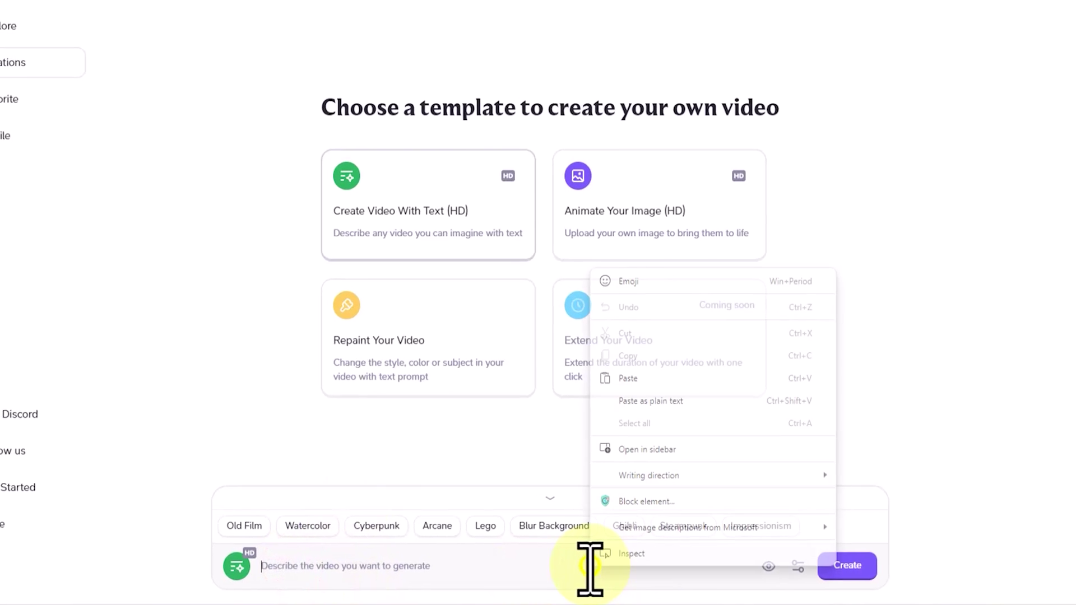
{"action": "left_click", "coordinate": [661, 364]}
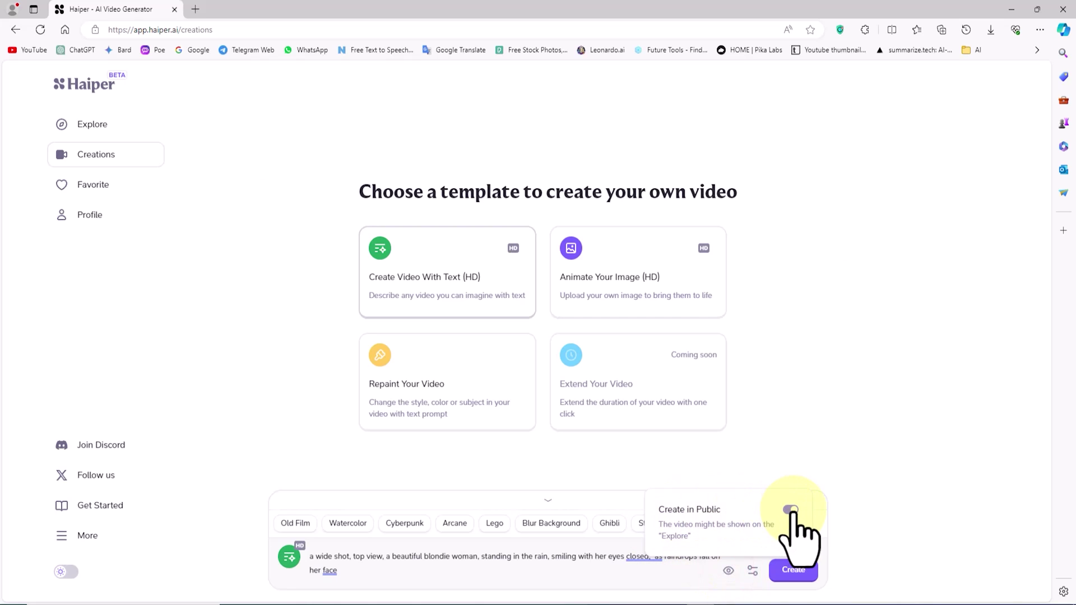
{"action": "left_click", "coordinate": [791, 510]}
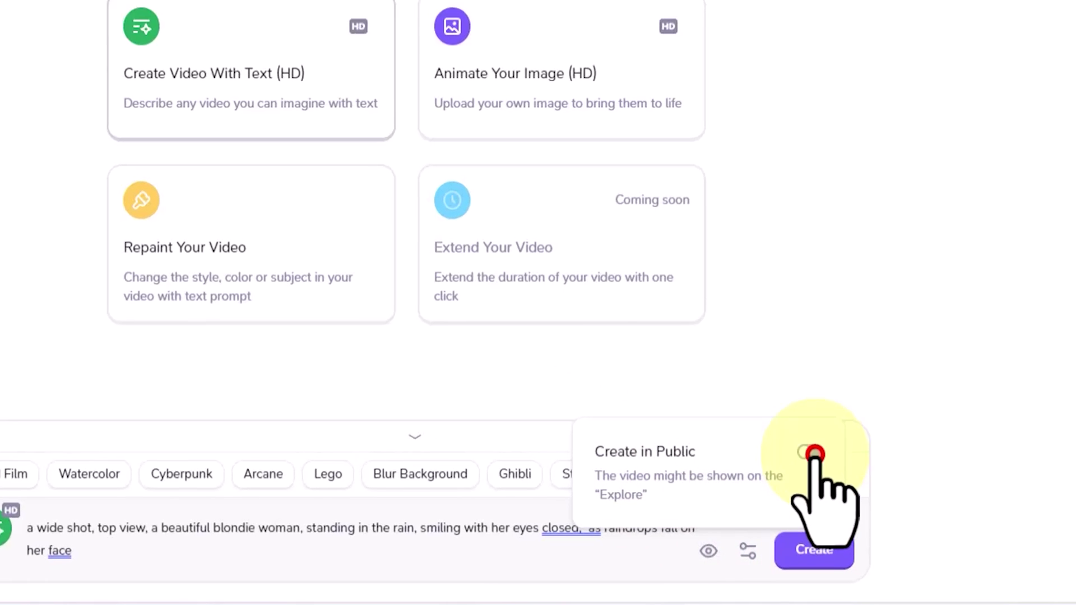
{"action": "left_click", "coordinate": [808, 453]}
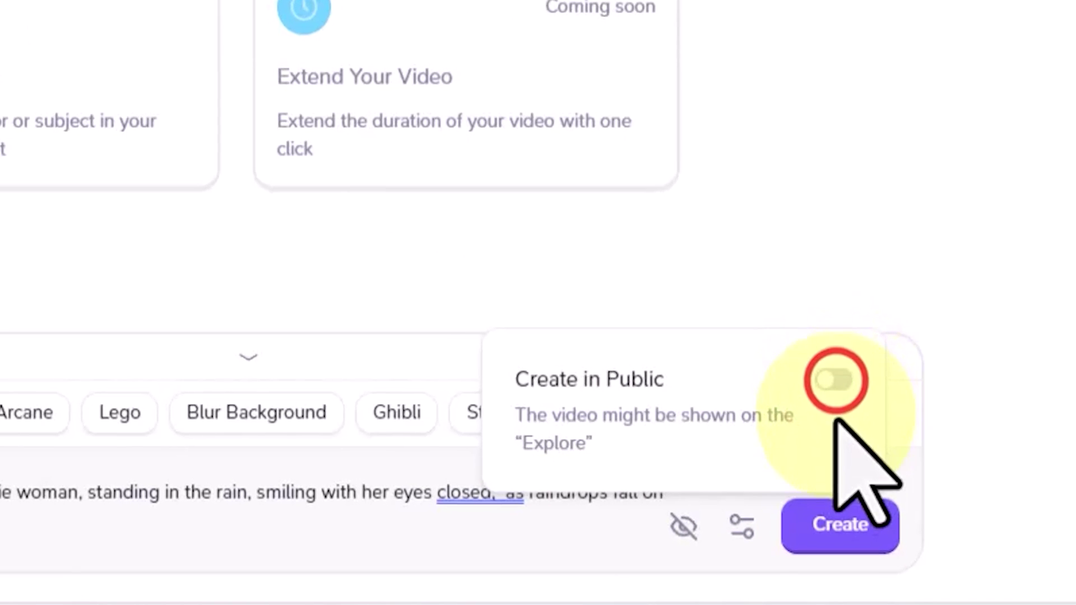
{"action": "left_click", "coordinate": [834, 380]}
{"action": "left_click", "coordinate": [653, 501]}
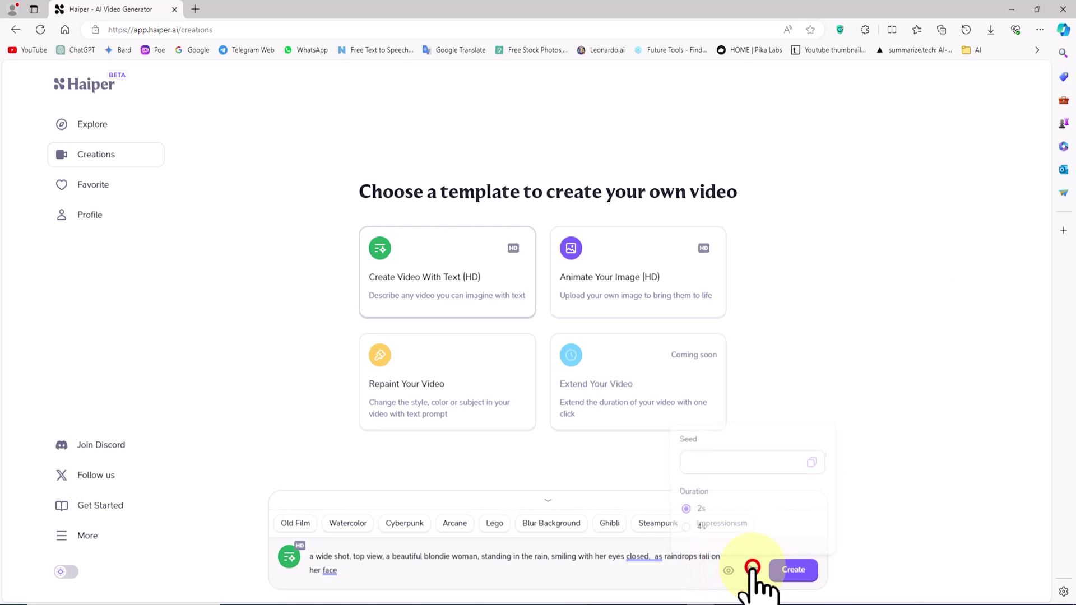
{"action": "left_click", "coordinate": [685, 507]}
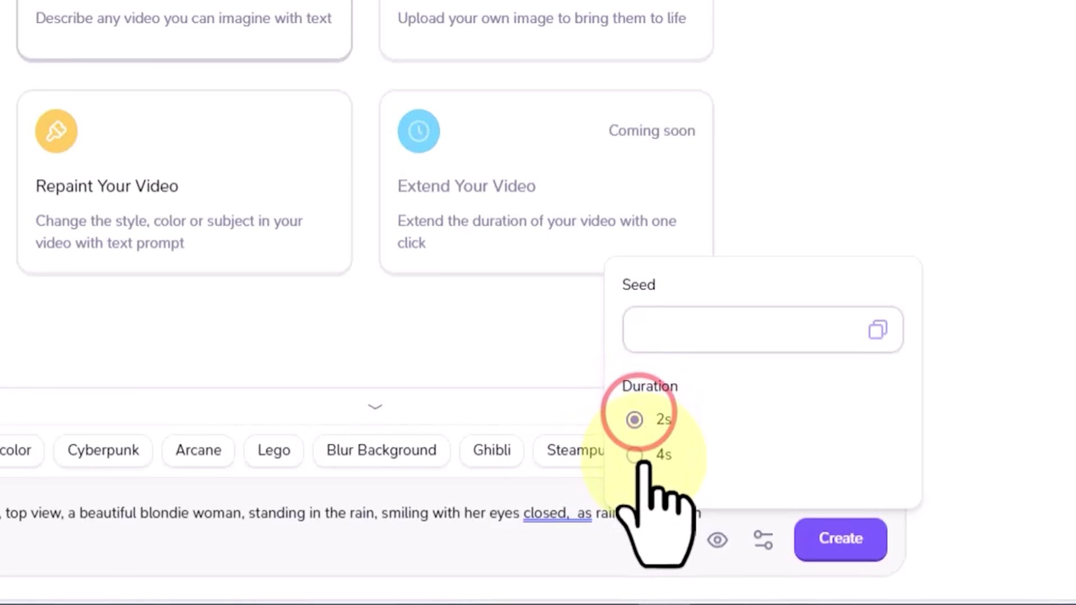
{"action": "left_click", "coordinate": [635, 455]}
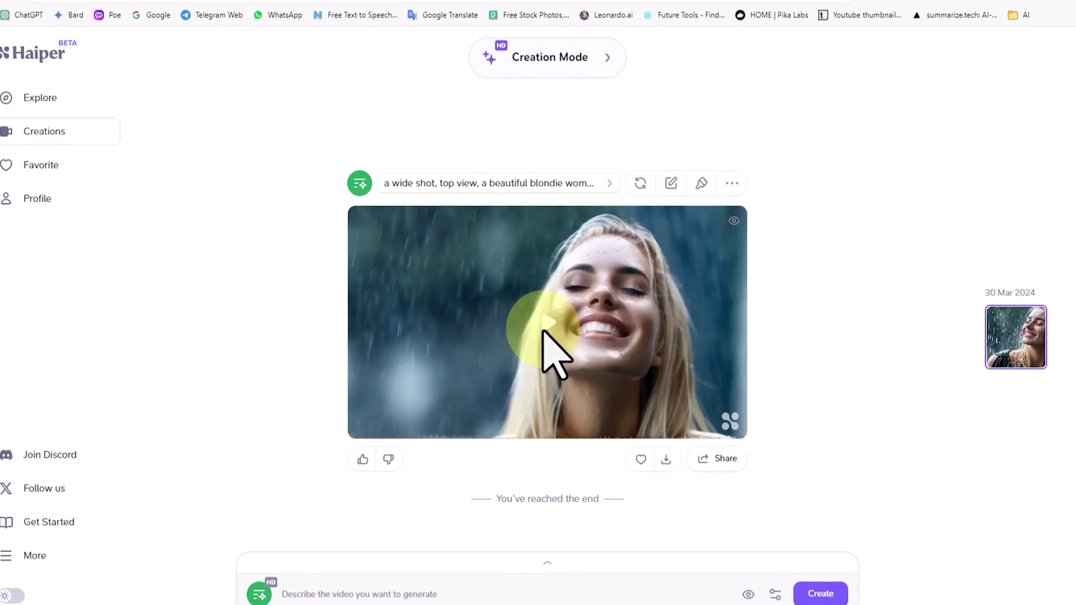
Step: Play the finished blonde-woman rain video and bring up its Vary Prompt dialog
{"action": "left_click", "coordinate": [551, 327]}
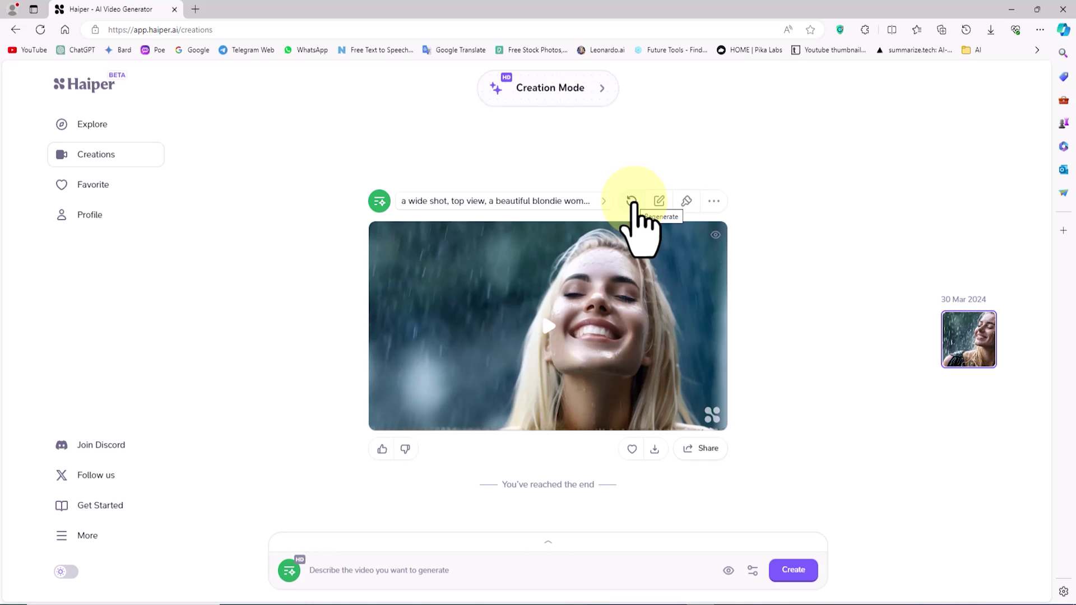
{"action": "left_click", "coordinate": [660, 201]}
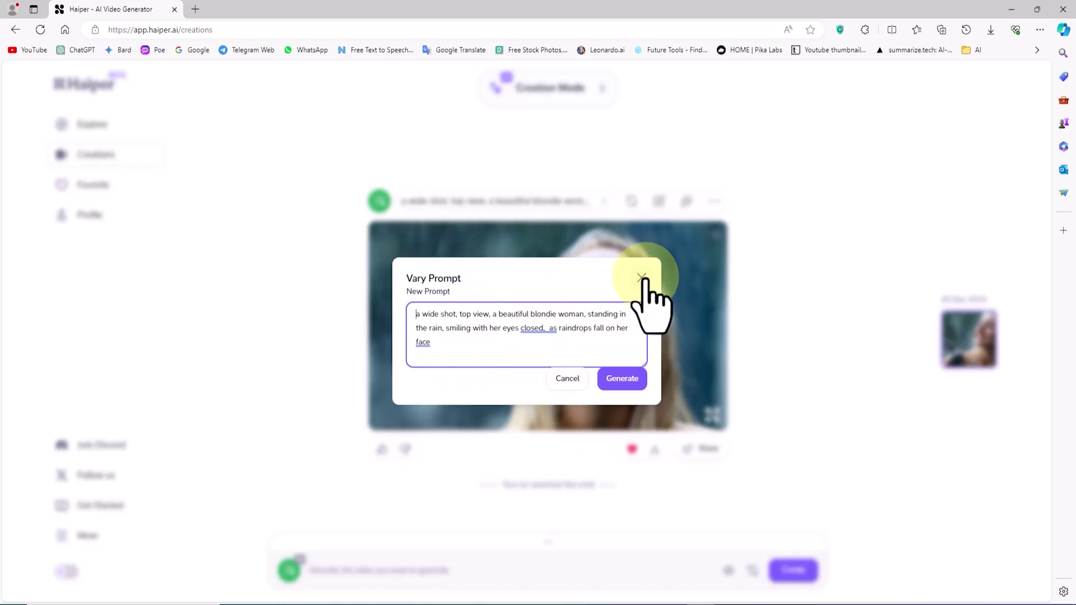
Step: Cancel the Vary Prompt dialog and check the rain video's more-options menu
{"action": "left_click", "coordinate": [695, 240]}
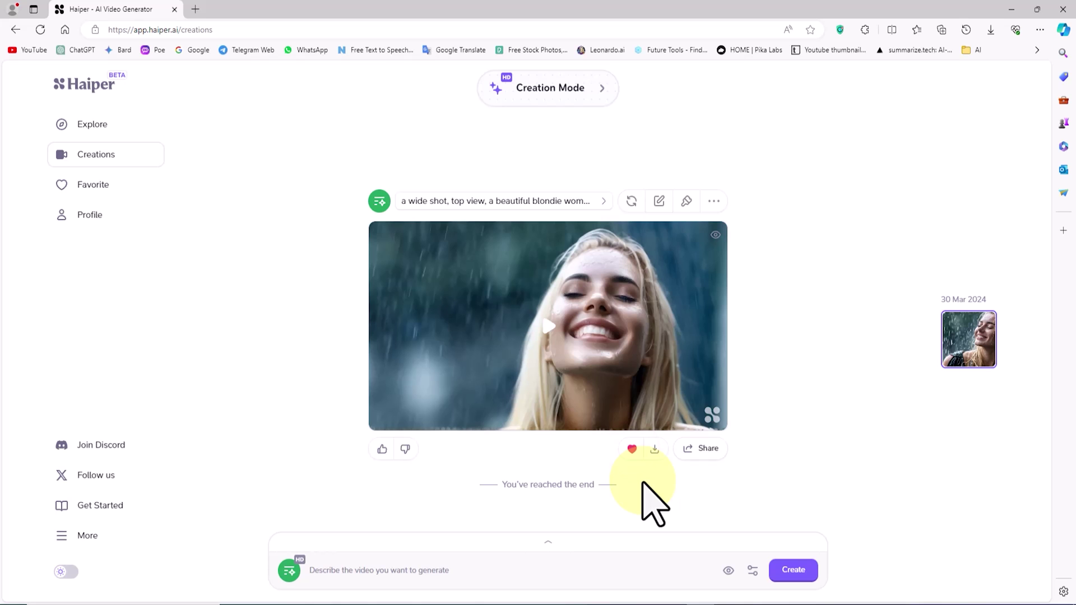
{"action": "left_click", "coordinate": [711, 200]}
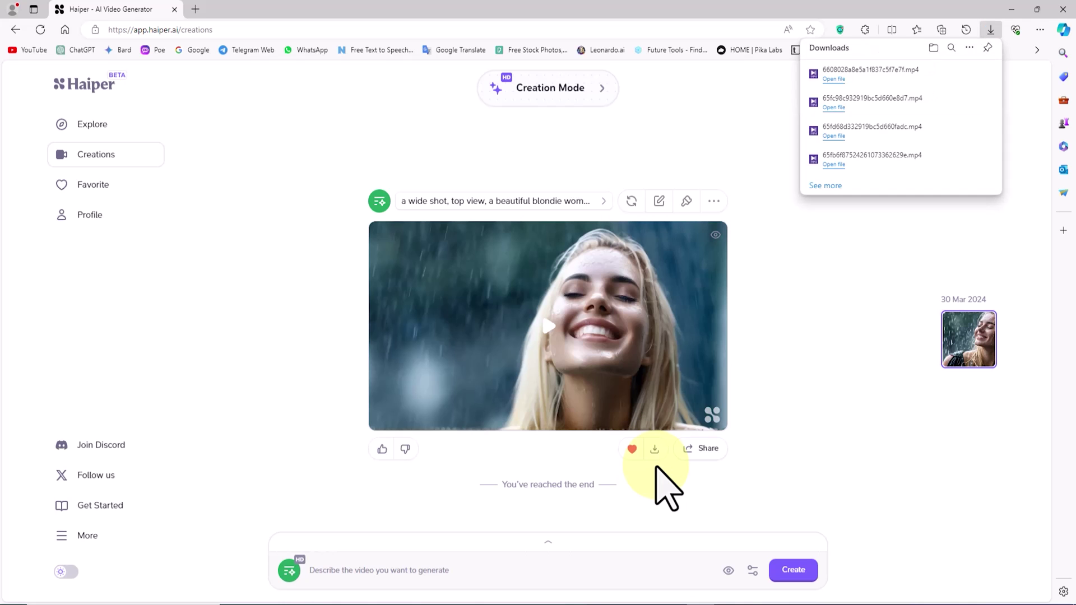
Step: Paste the blond punk girl prompt, set a 4s duration, and play the generated video
{"action": "left_click", "coordinate": [387, 572]}
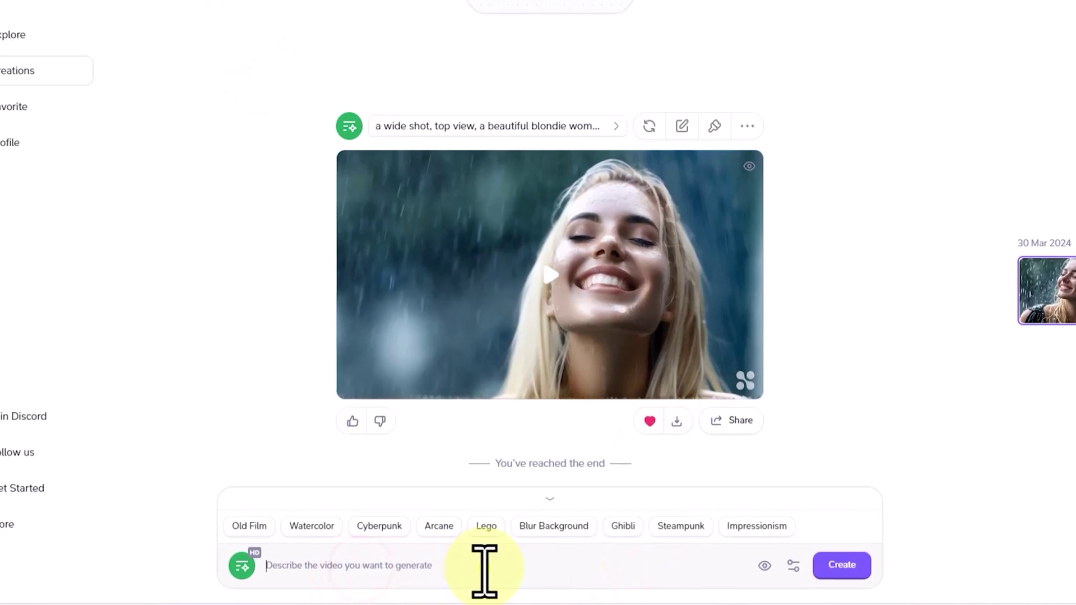
{"action": "right_click", "coordinate": [494, 573]}
{"action": "left_click", "coordinate": [608, 359]}
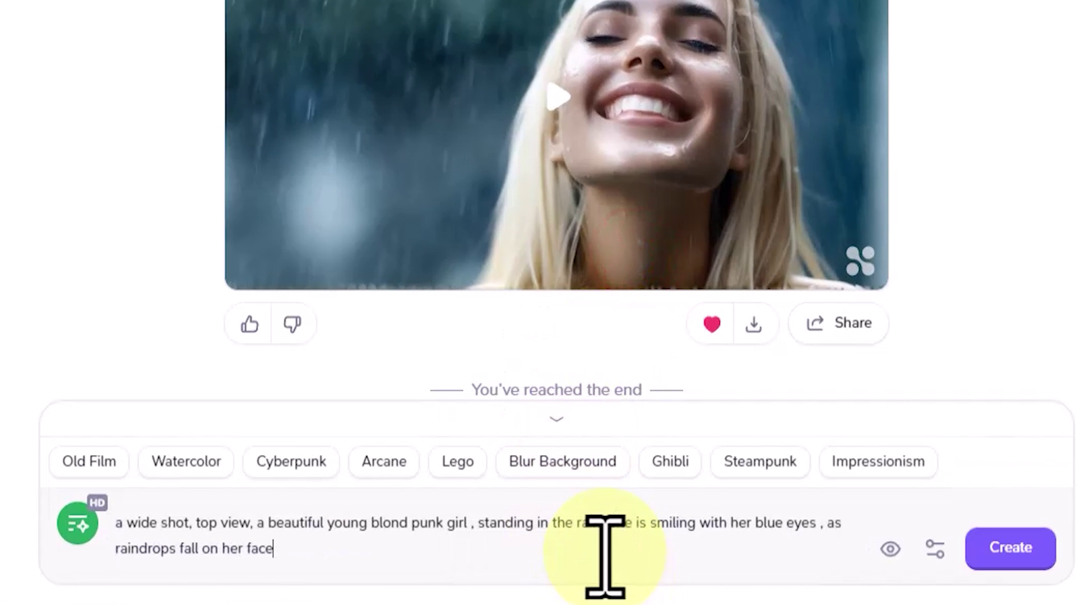
{"action": "left_click", "coordinate": [935, 549]}
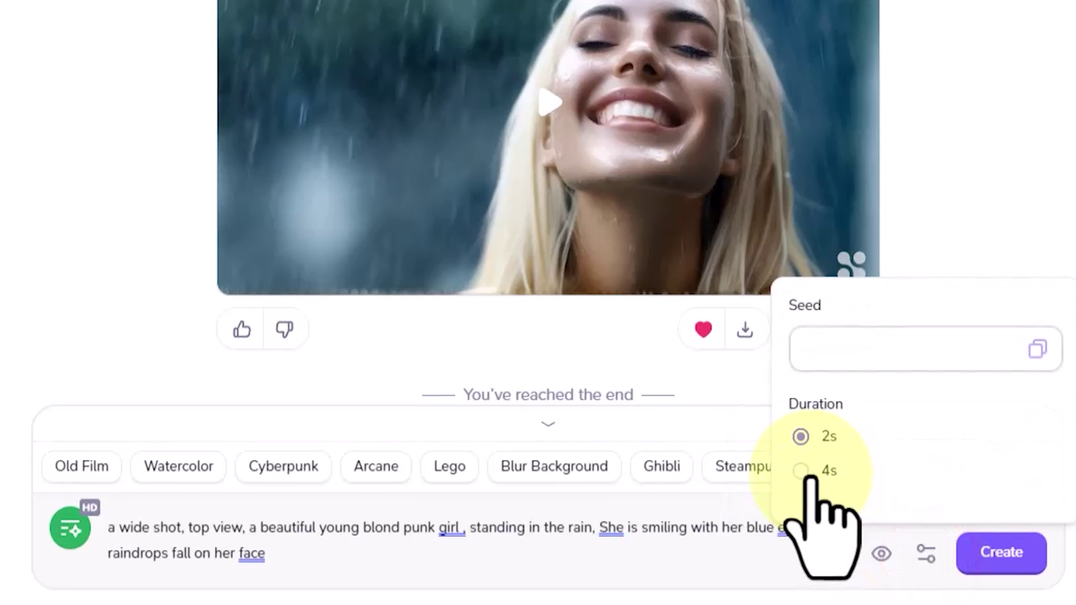
{"action": "left_click", "coordinate": [773, 484]}
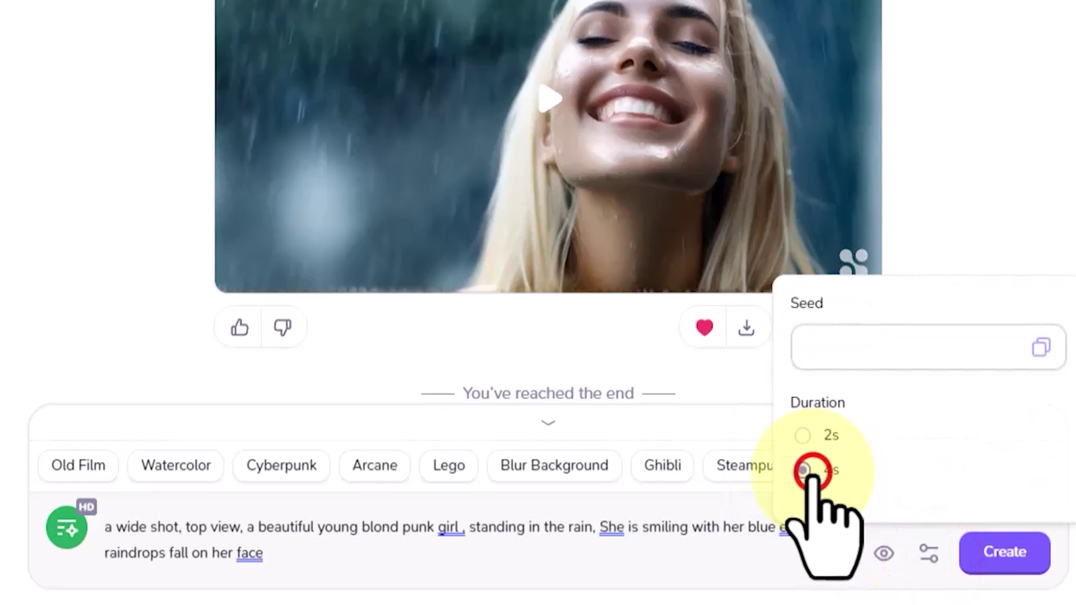
{"action": "left_click", "coordinate": [825, 566]}
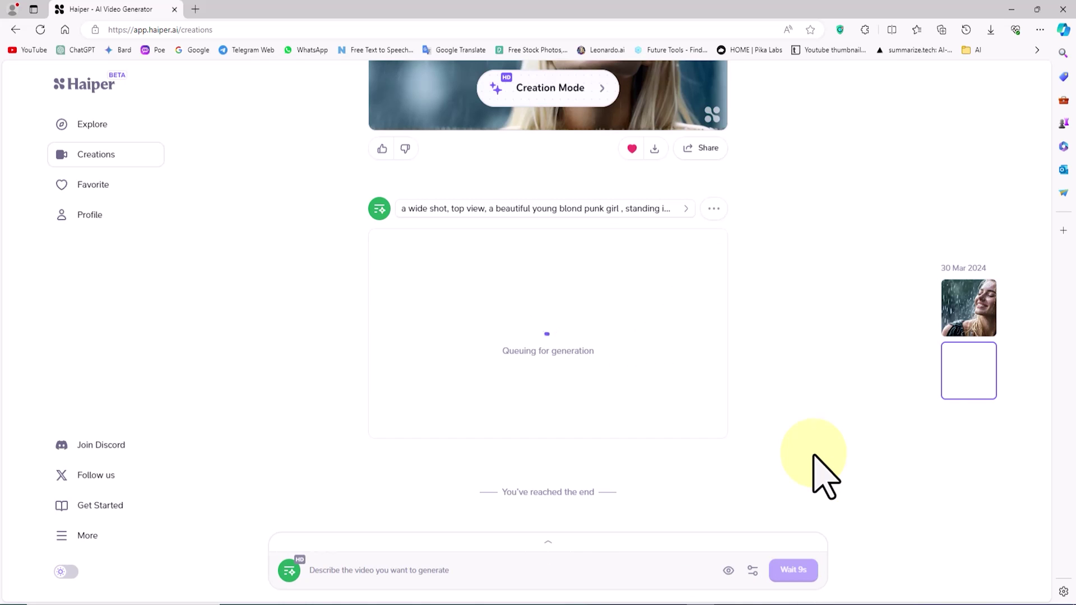
{"action": "left_click", "coordinate": [549, 322]}
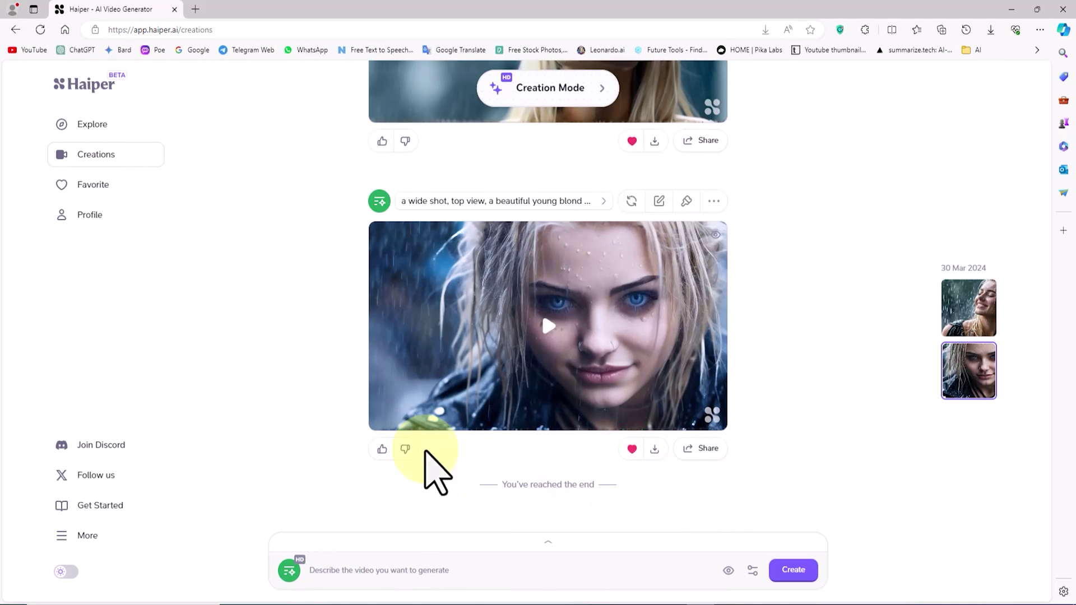
Step: Open the Favorite page to review the favorited rain videos
{"action": "left_click", "coordinate": [144, 185]}
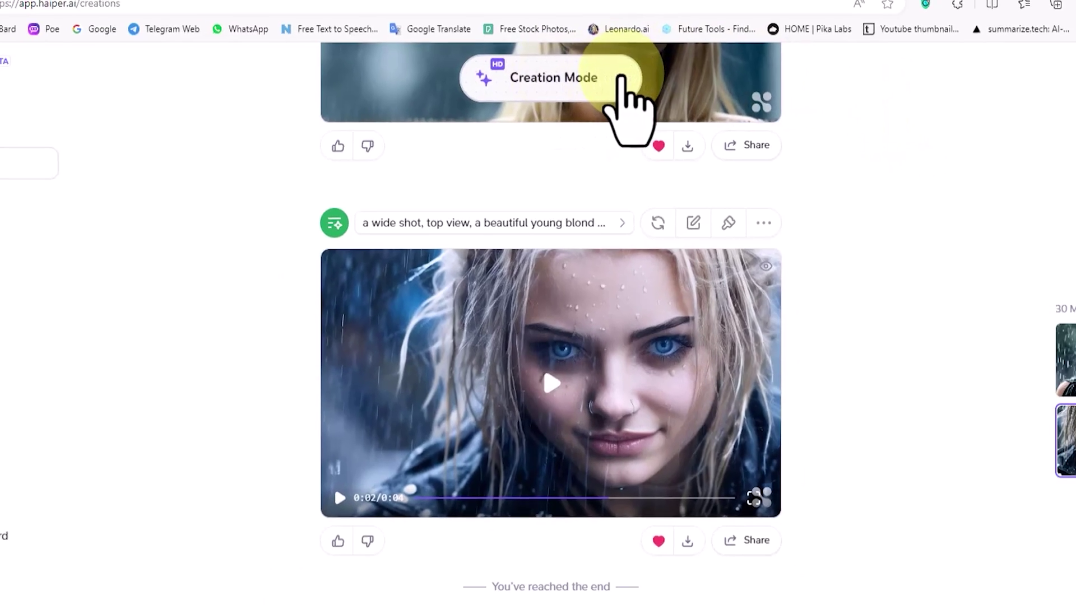
Step: Choose the image template and upload the 01.jpg portrait
{"action": "left_click", "coordinate": [623, 59]}
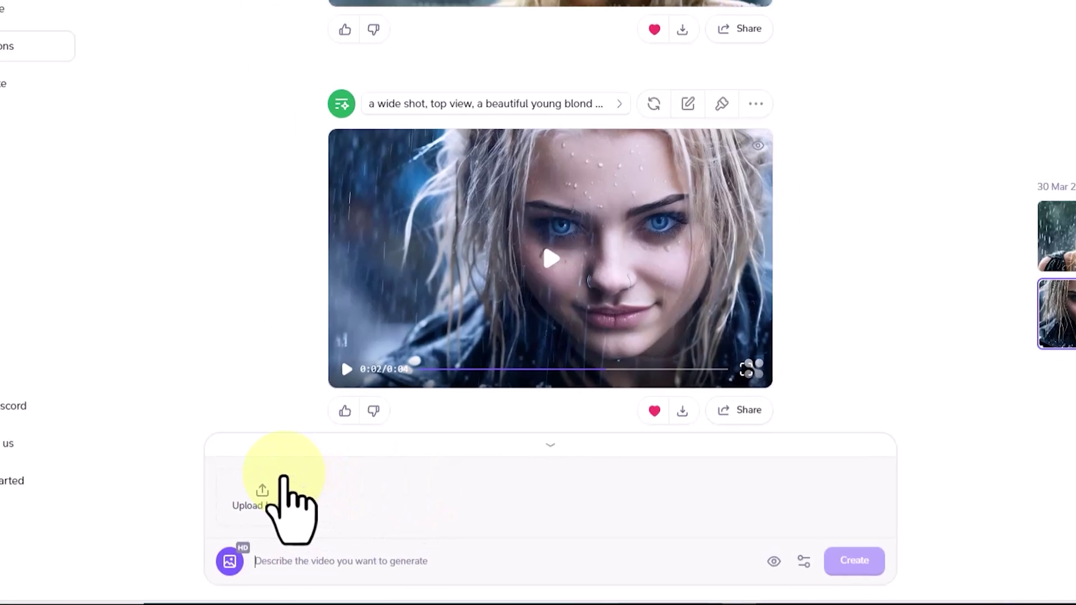
{"action": "left_click", "coordinate": [181, 421]}
{"action": "left_click", "coordinate": [428, 210]}
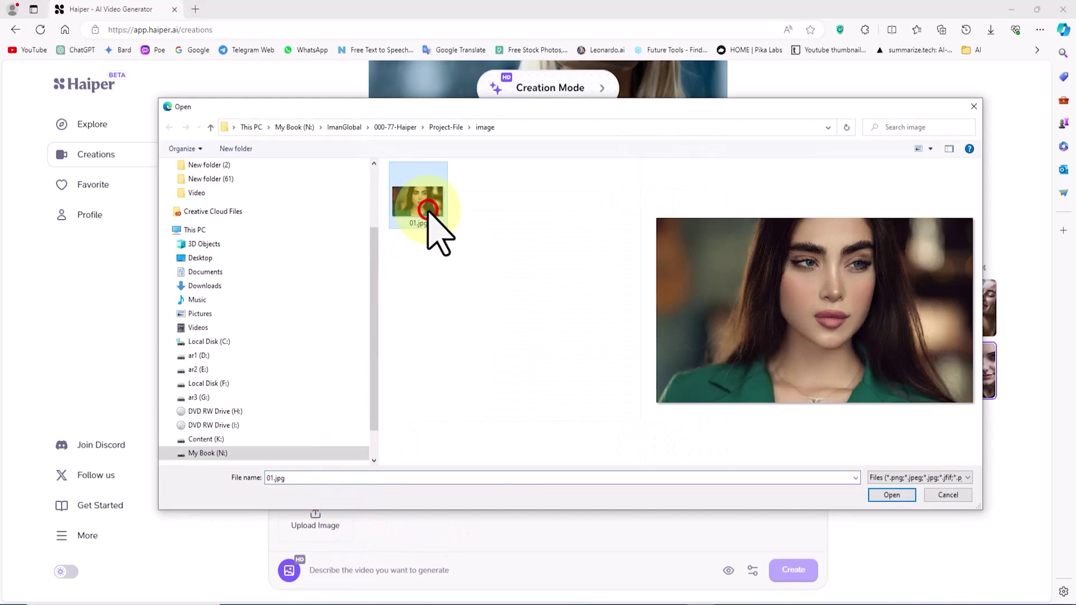
{"action": "left_click", "coordinate": [885, 495]}
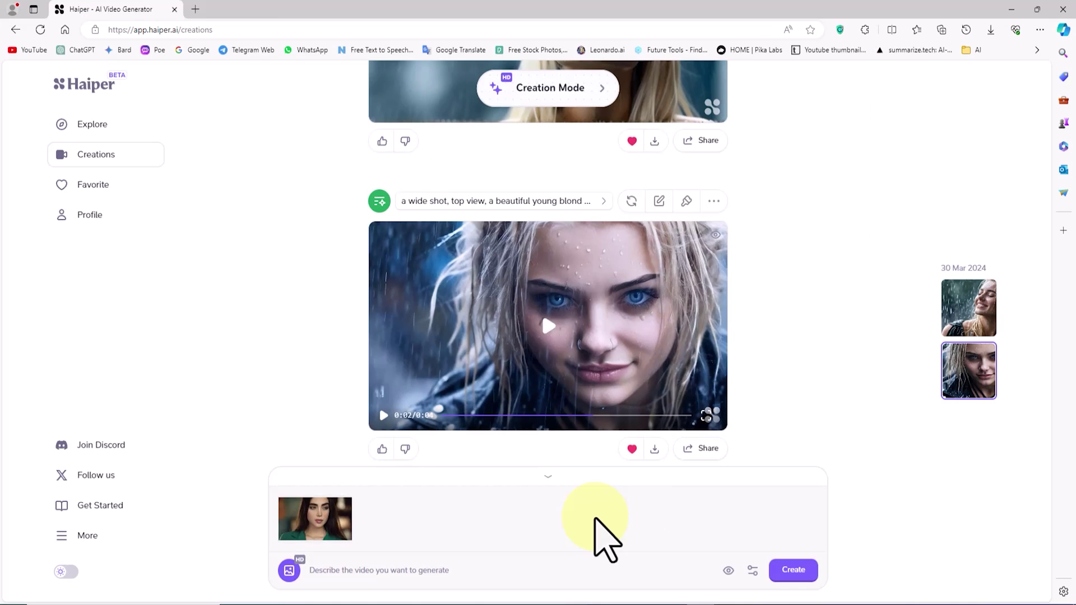
Step: Paste the 'Smiling, blinking, frowning, nodding, talking' prompt, set 4s, create, and play the clip
{"action": "right_click", "coordinate": [478, 570]}
{"action": "left_click", "coordinate": [504, 413]}
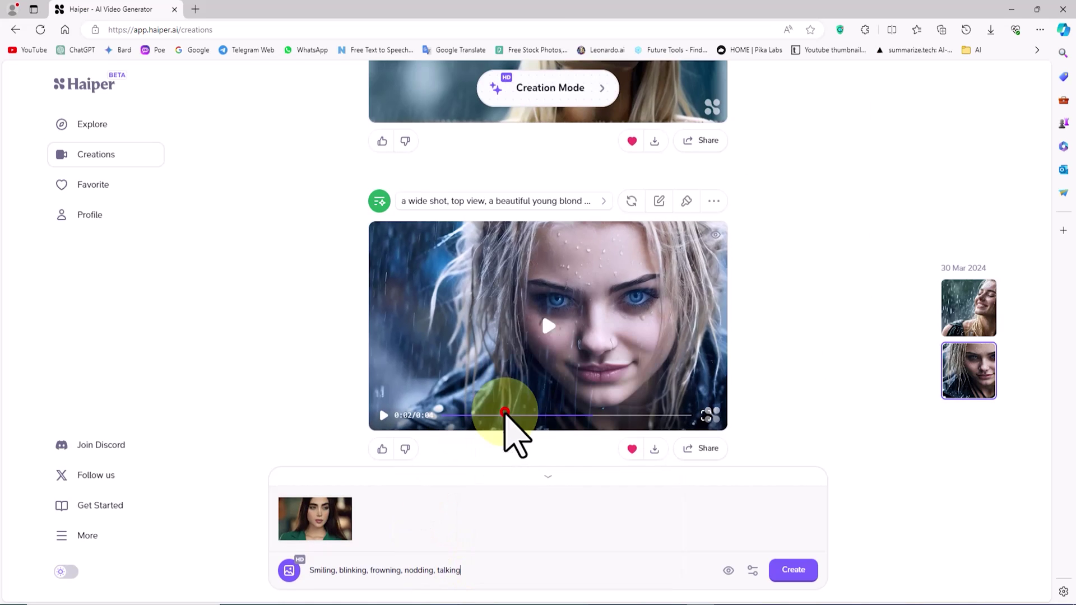
{"action": "left_click", "coordinate": [753, 570]}
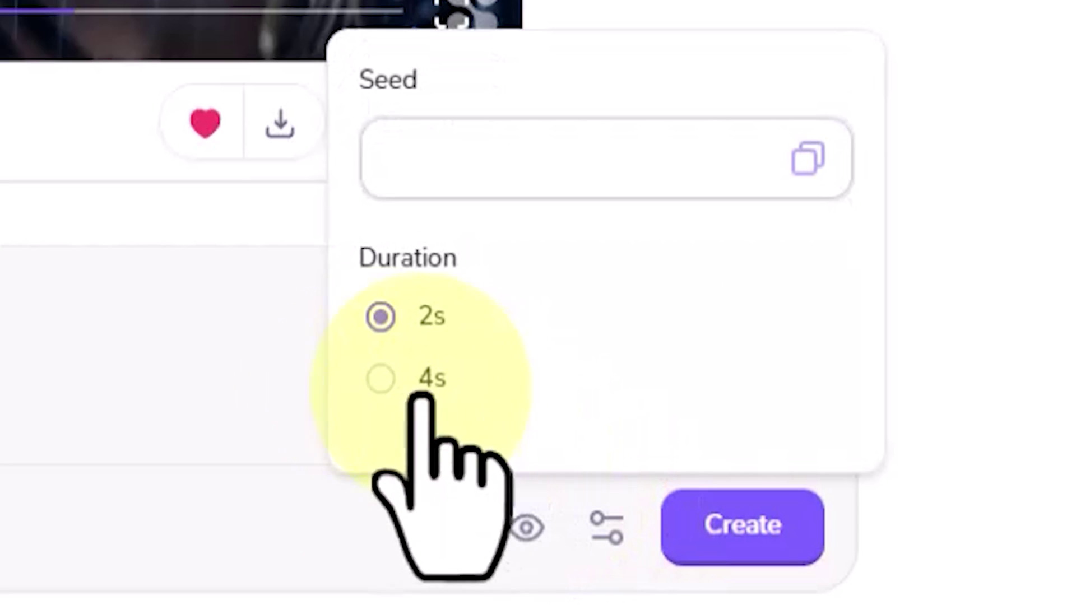
{"action": "left_click", "coordinate": [381, 378]}
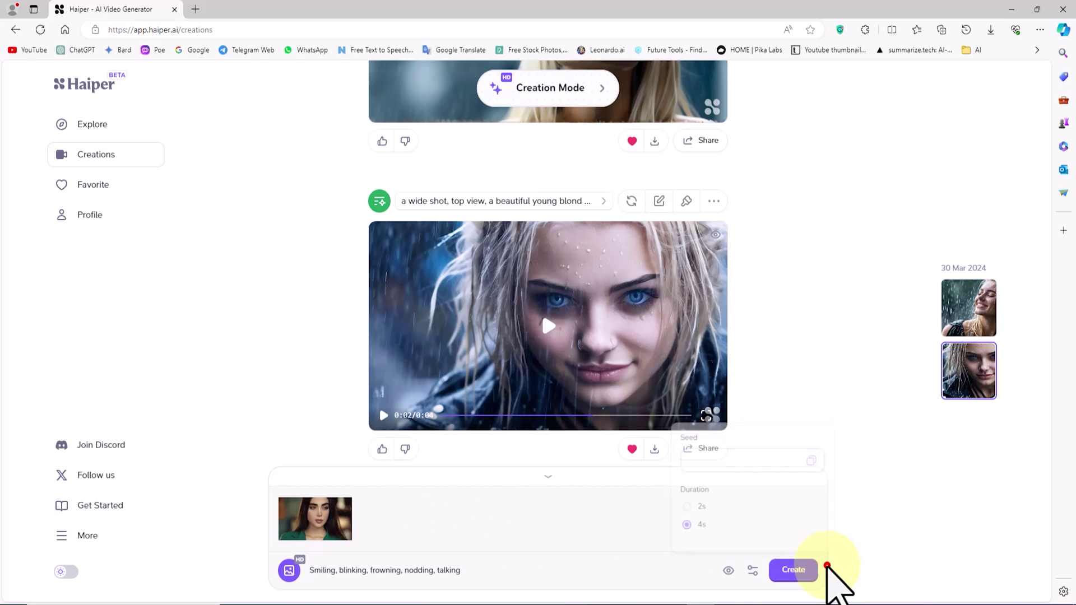
{"action": "left_click", "coordinate": [807, 571]}
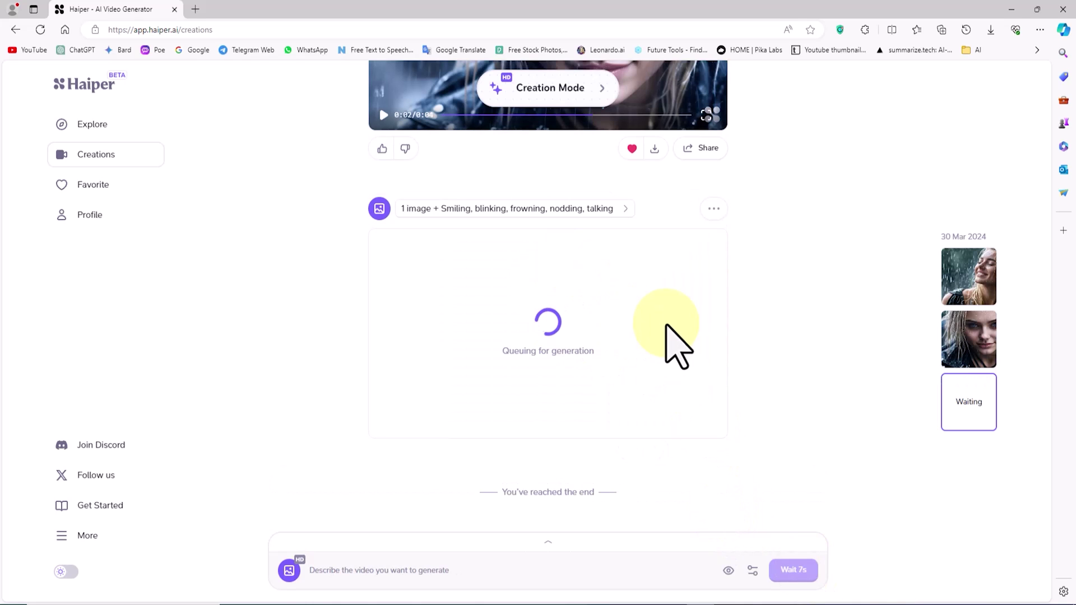
{"action": "left_click", "coordinate": [589, 327]}
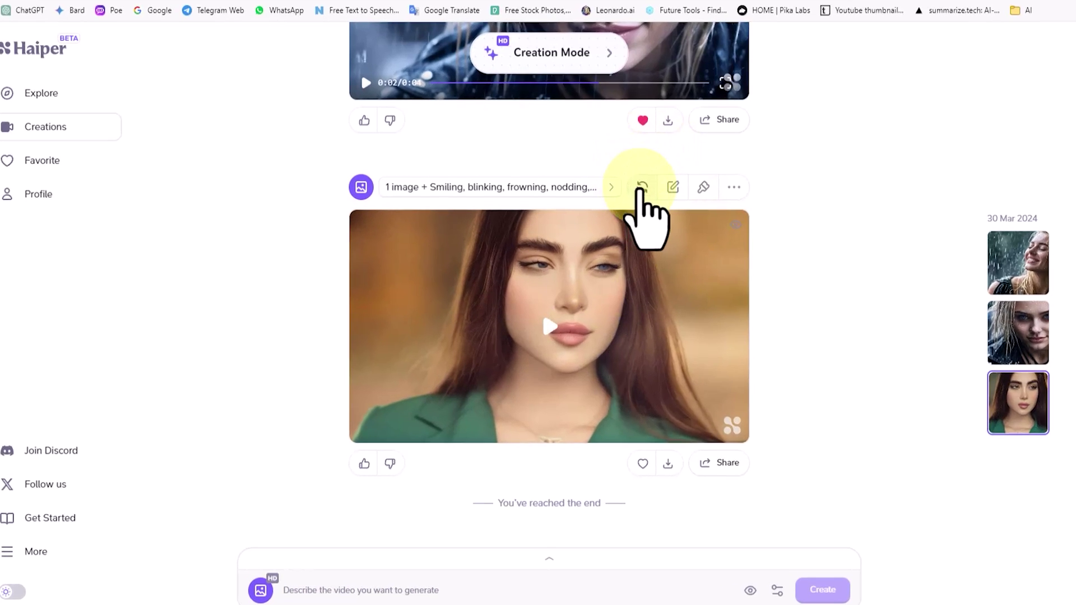
Step: Regenerate the brunette portrait video three times, confirming each regeneration
{"action": "left_click", "coordinate": [649, 174]}
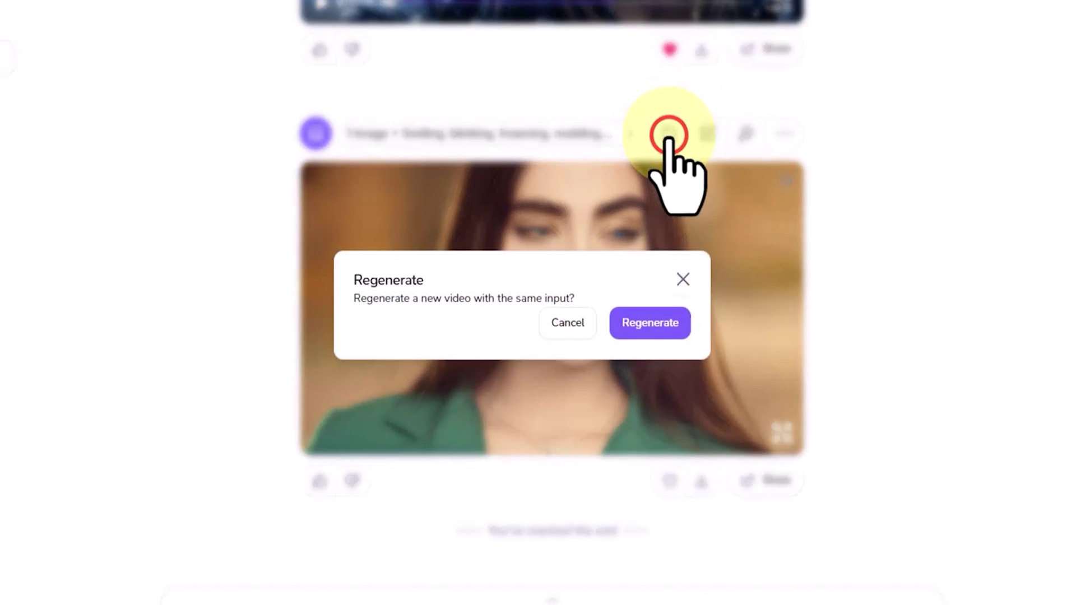
{"action": "left_click", "coordinate": [666, 319]}
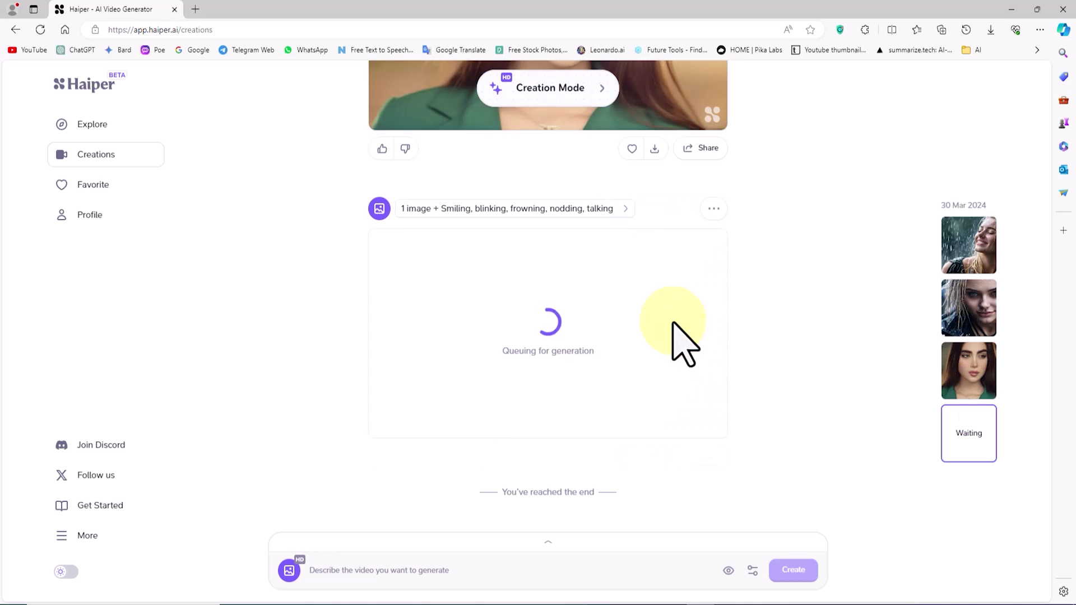
{"action": "scroll", "coordinate": [628, 314], "scroll_direction": "up", "scroll_amount": 5}
{"action": "left_click", "coordinate": [631, 307]}
{"action": "left_click", "coordinate": [622, 345]}
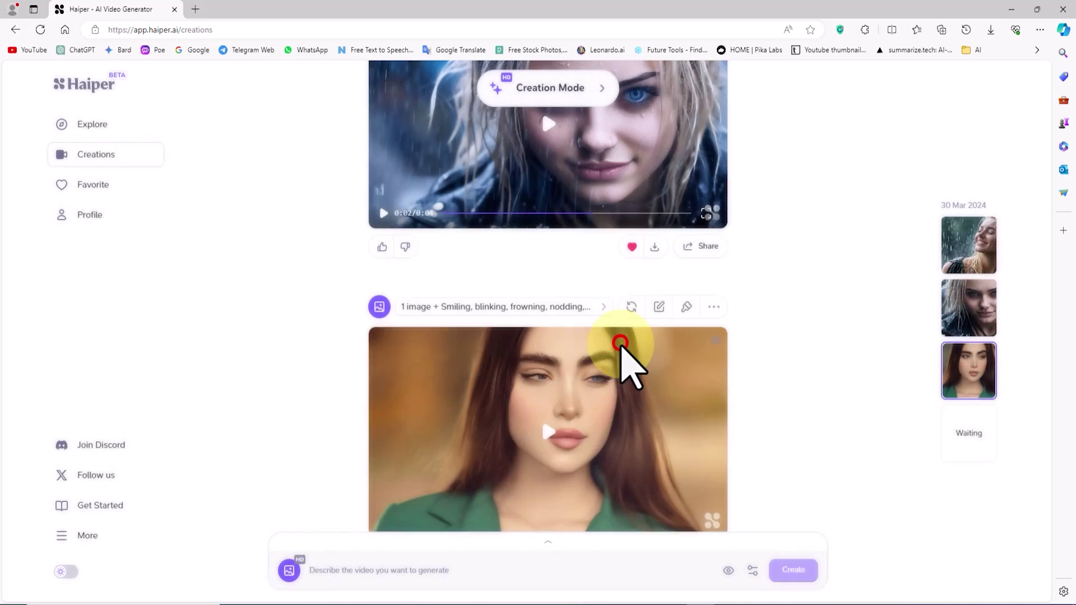
{"action": "scroll", "coordinate": [643, 370], "scroll_direction": "up", "scroll_amount": 4}
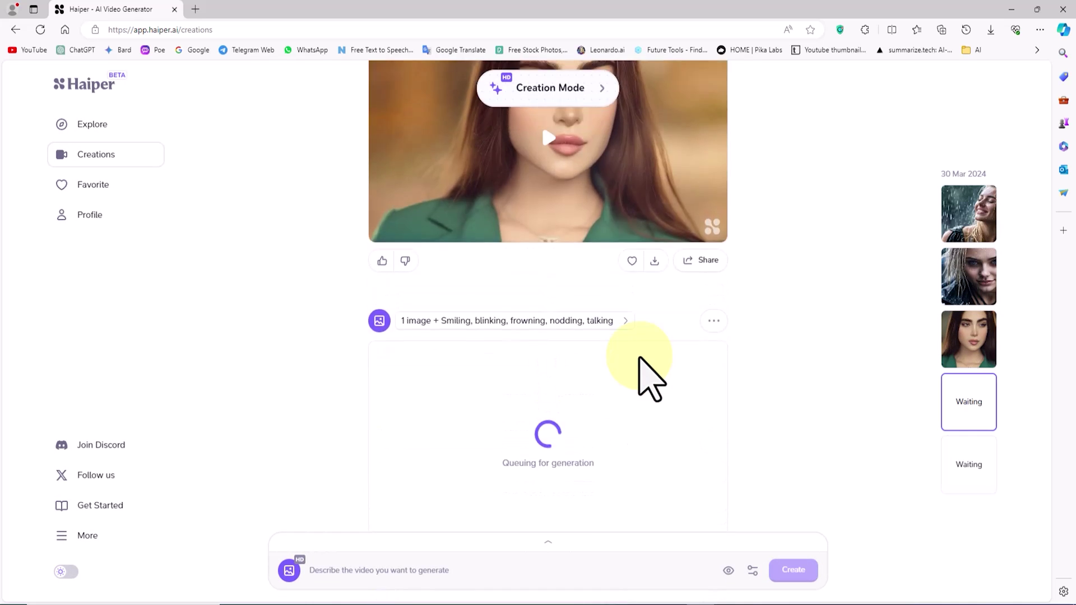
{"action": "left_click", "coordinate": [631, 270]}
{"action": "left_click", "coordinate": [624, 342]}
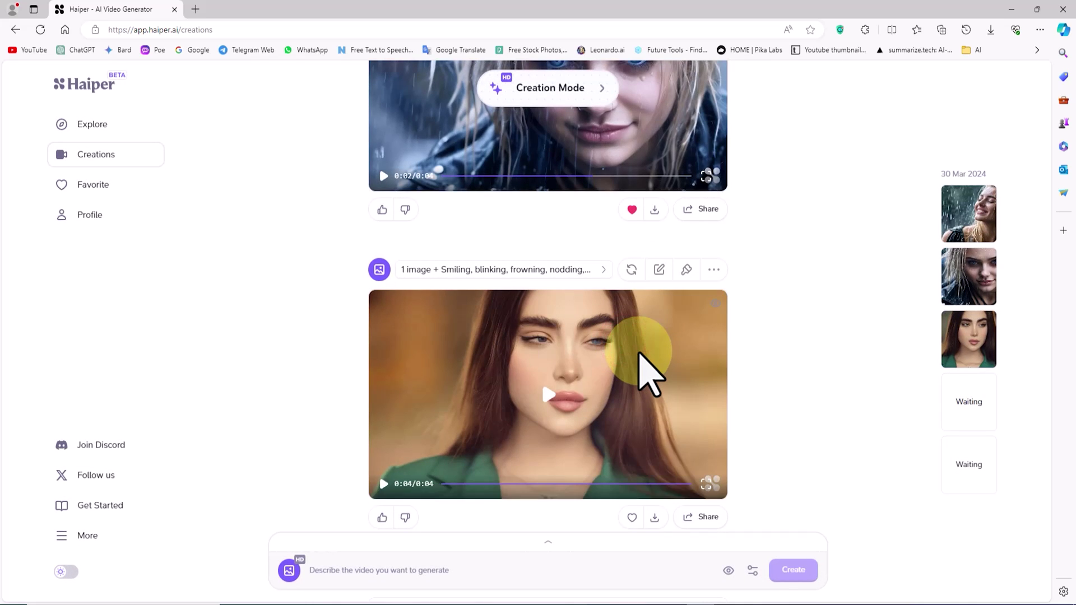
Step: Regenerate the brunette video twice more and scroll through the new versions
{"action": "scroll", "coordinate": [639, 354], "scroll_direction": "up", "scroll_amount": 5}
{"action": "left_click", "coordinate": [631, 225]}
{"action": "left_click", "coordinate": [603, 343]}
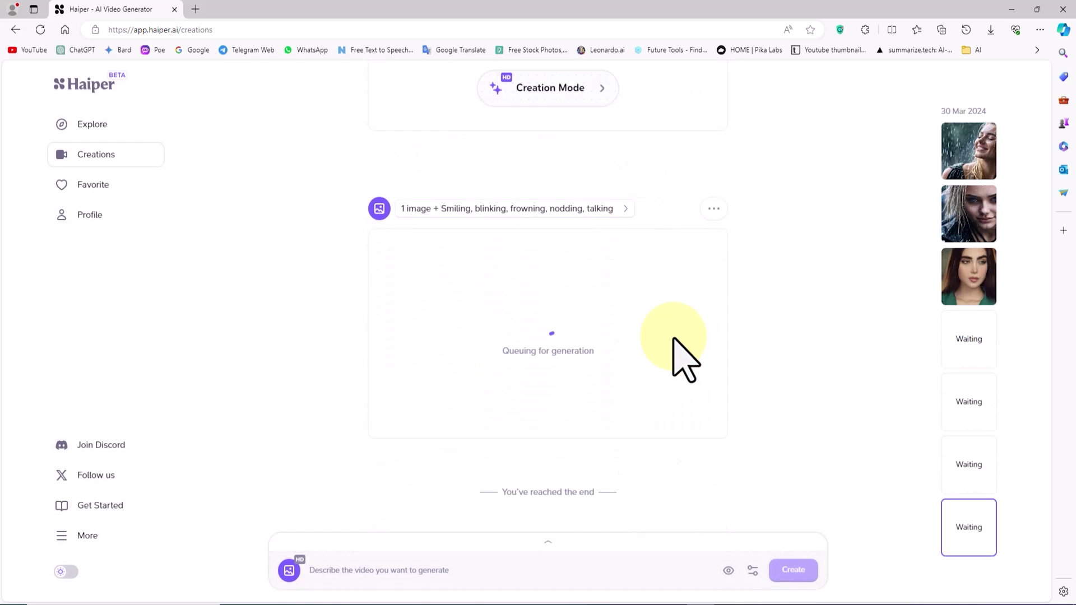
{"action": "scroll", "coordinate": [677, 356], "scroll_direction": "up", "scroll_amount": 5}
{"action": "left_click", "coordinate": [631, 331]}
{"action": "left_click", "coordinate": [622, 342]}
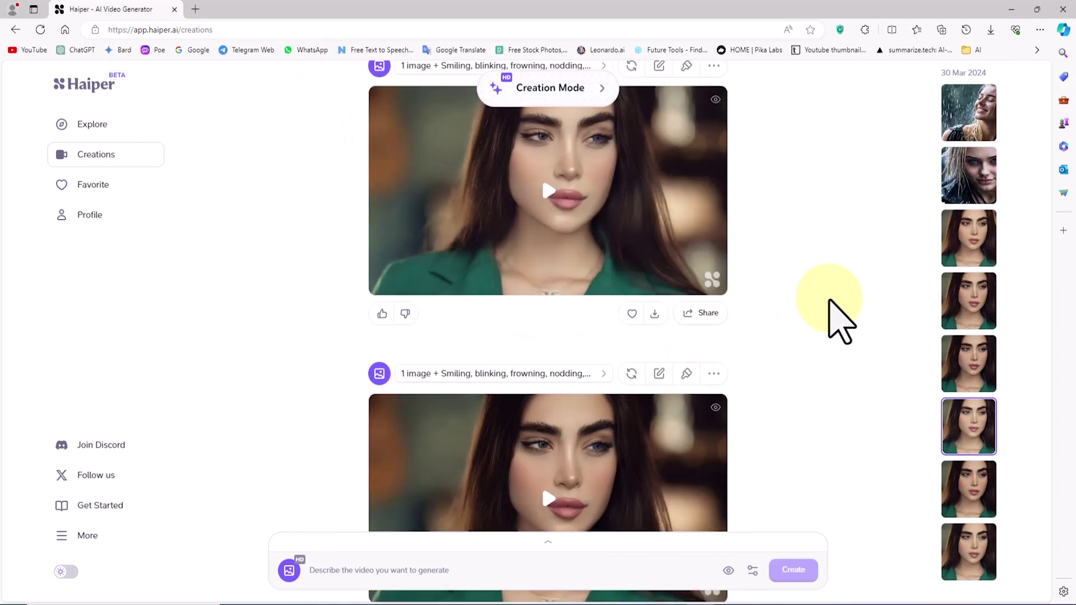
{"action": "scroll", "coordinate": [841, 323], "scroll_direction": "down", "scroll_amount": 3}
{"action": "scroll", "coordinate": [841, 323], "scroll_direction": "up", "scroll_amount": 10}
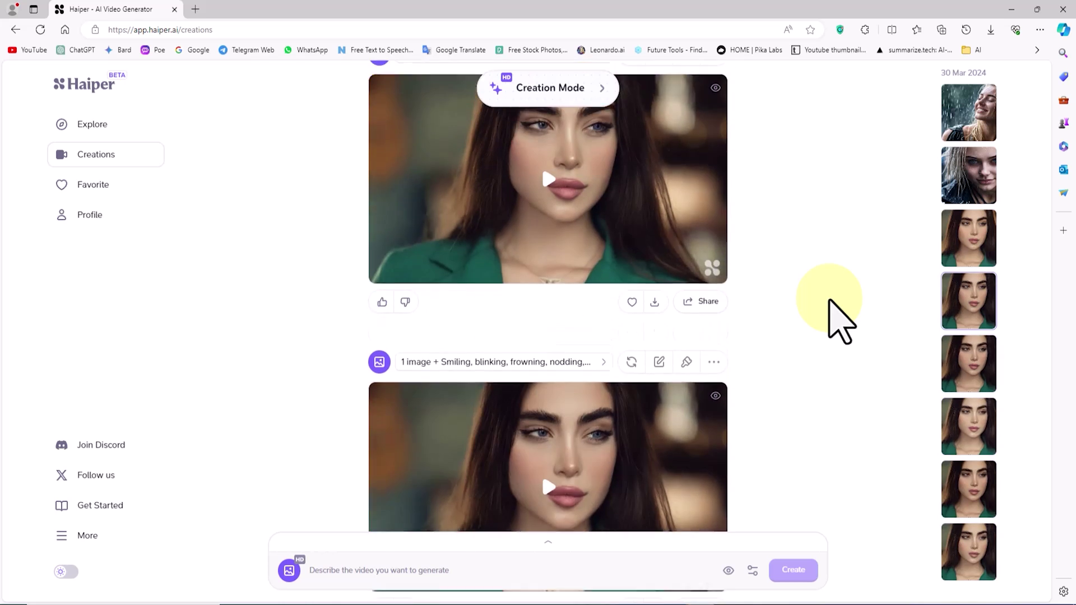
{"action": "scroll", "coordinate": [835, 317], "scroll_direction": "down", "scroll_amount": 2}
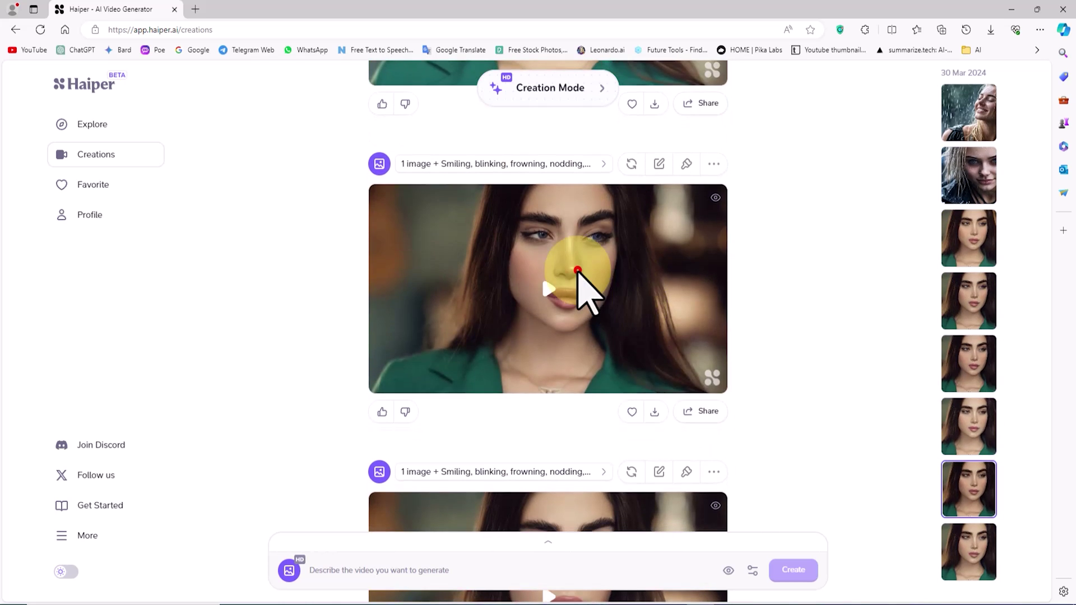